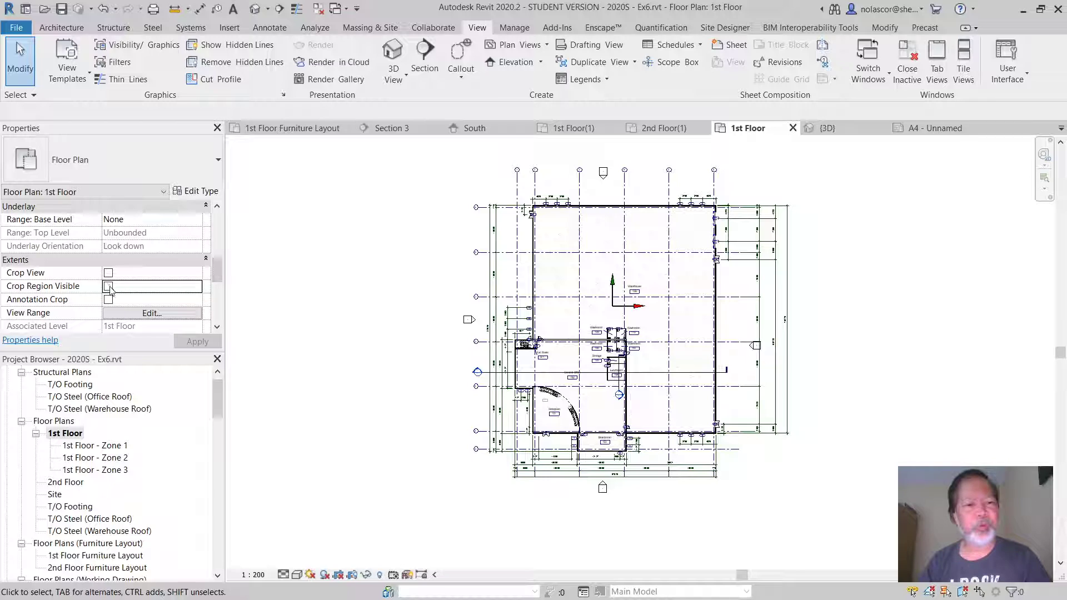
Tick Crop Region Visible for the 1st Floor plan and select the crop boundary
left_click(108, 286)
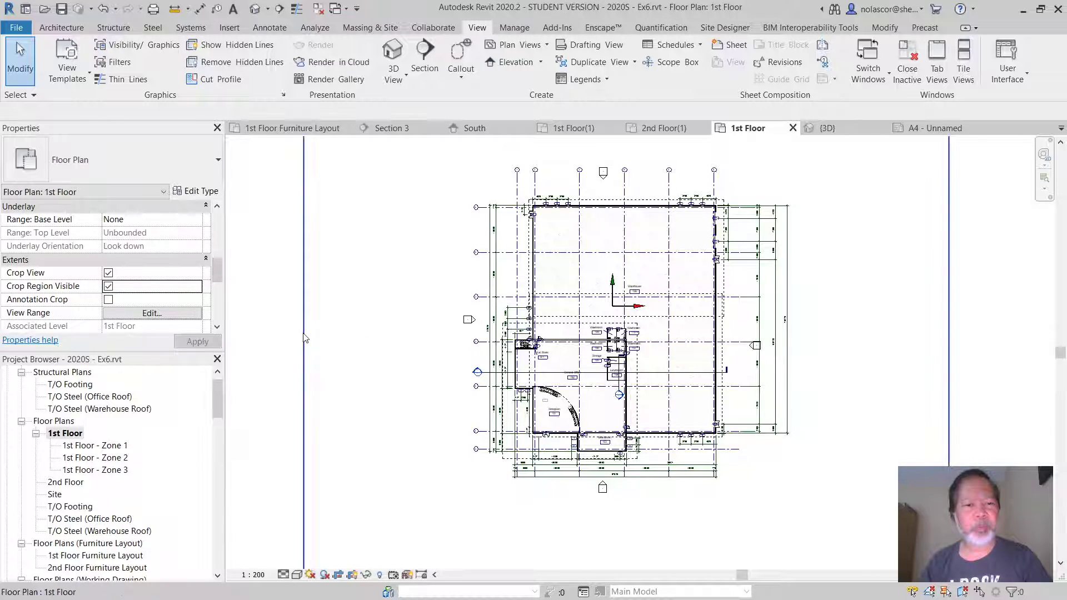
left_click(304, 337)
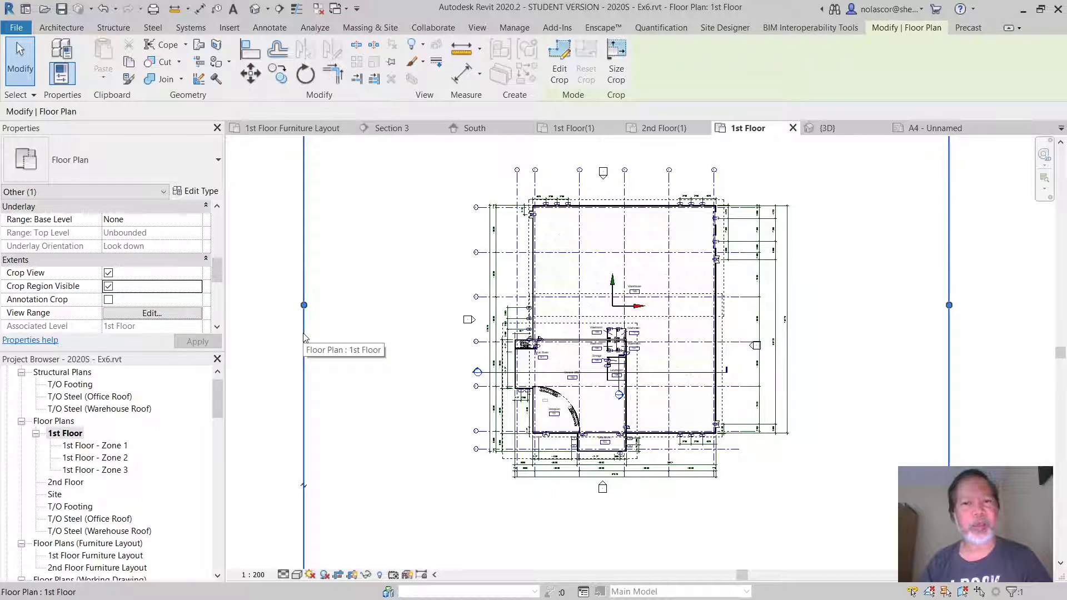
left_click(559, 74)
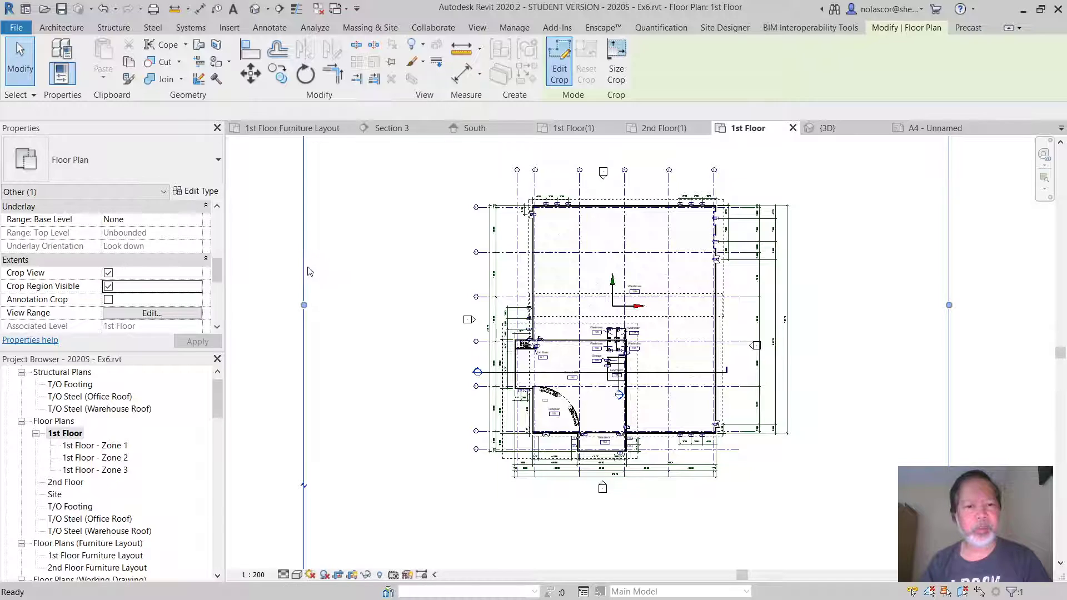
Enter crop profile editing and drag the left sketch edge in toward the building
double_click(304, 272)
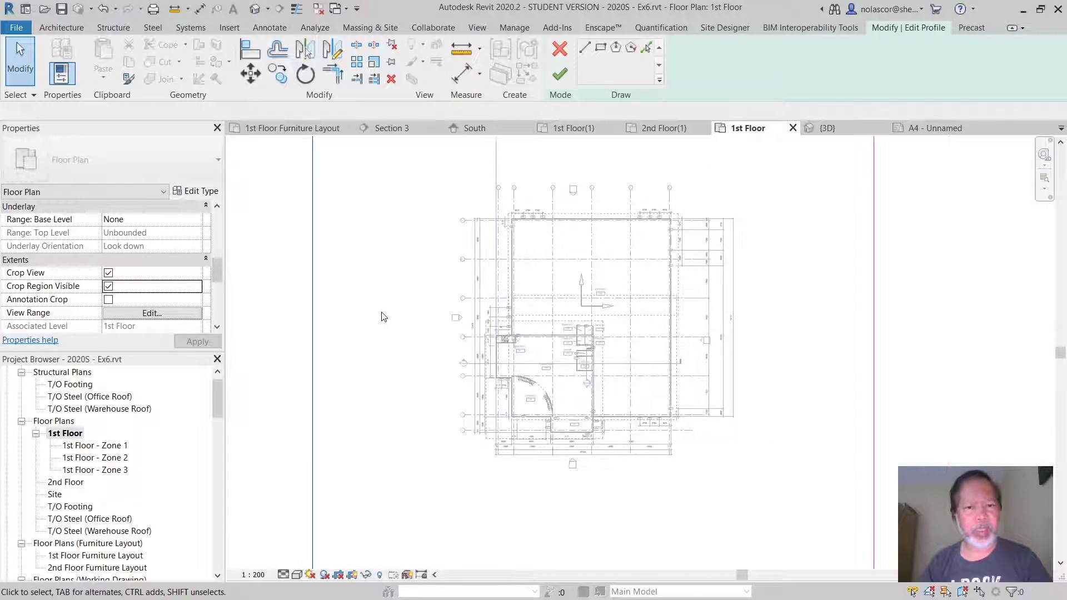
scroll(382, 312, "down", 3)
scroll(381, 313, "down", 2)
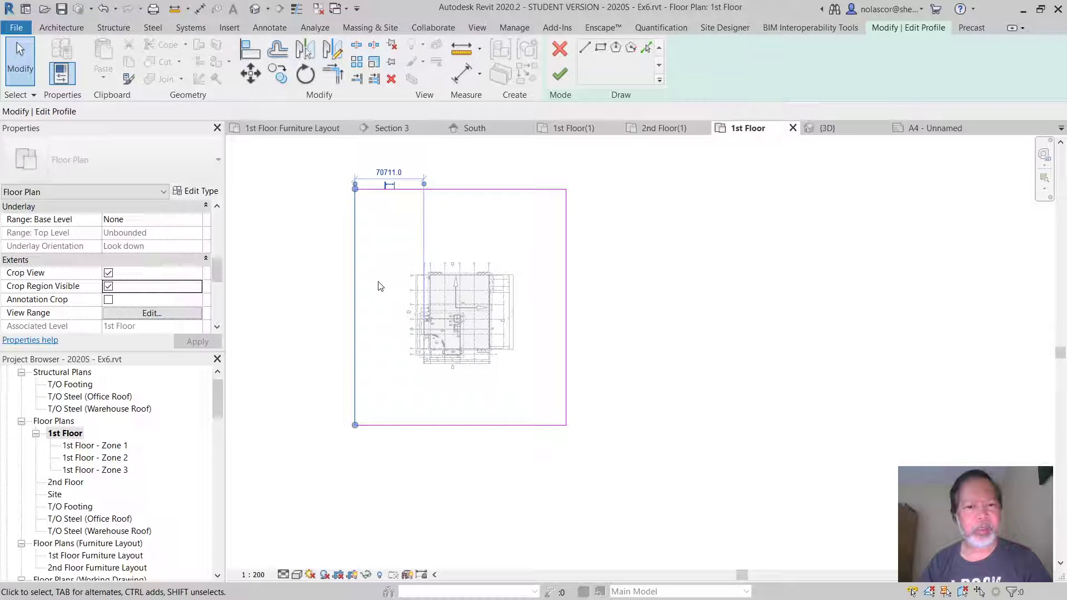
left_click(354, 286)
left_click_drag(359, 286, 417, 287)
Bring the top sketch edge down to Grid C and pull the right and bottom edges in
left_click(471, 190)
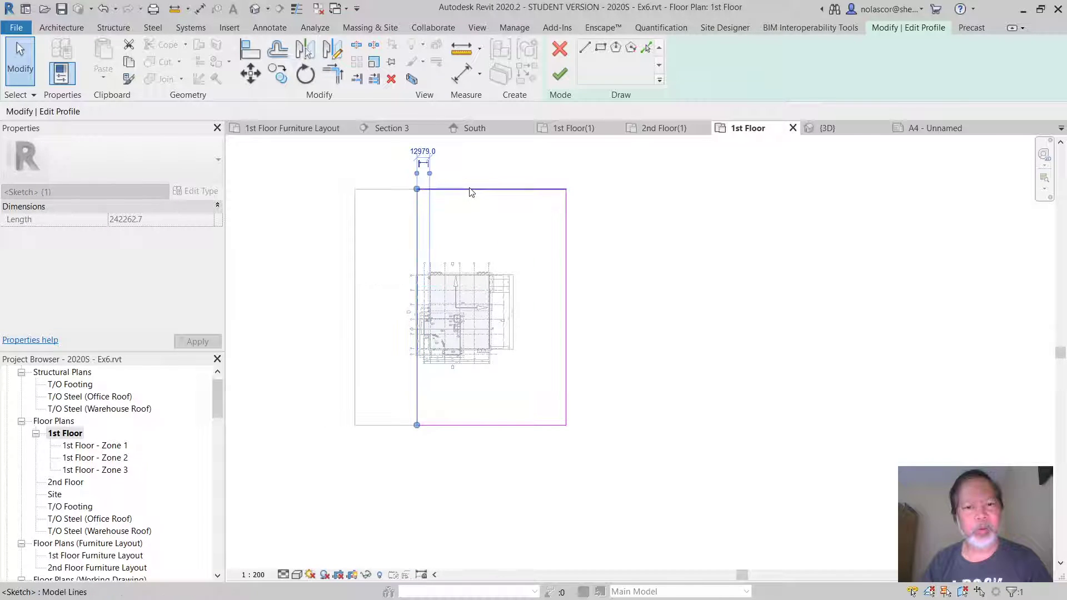
left_click(468, 191)
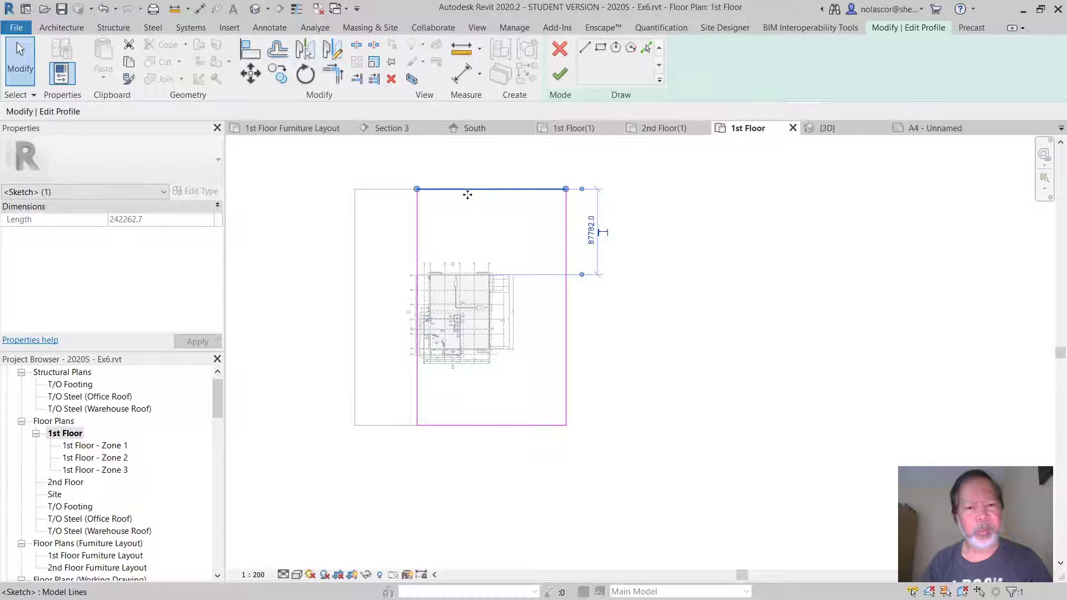
left_click_drag(464, 218, 457, 304)
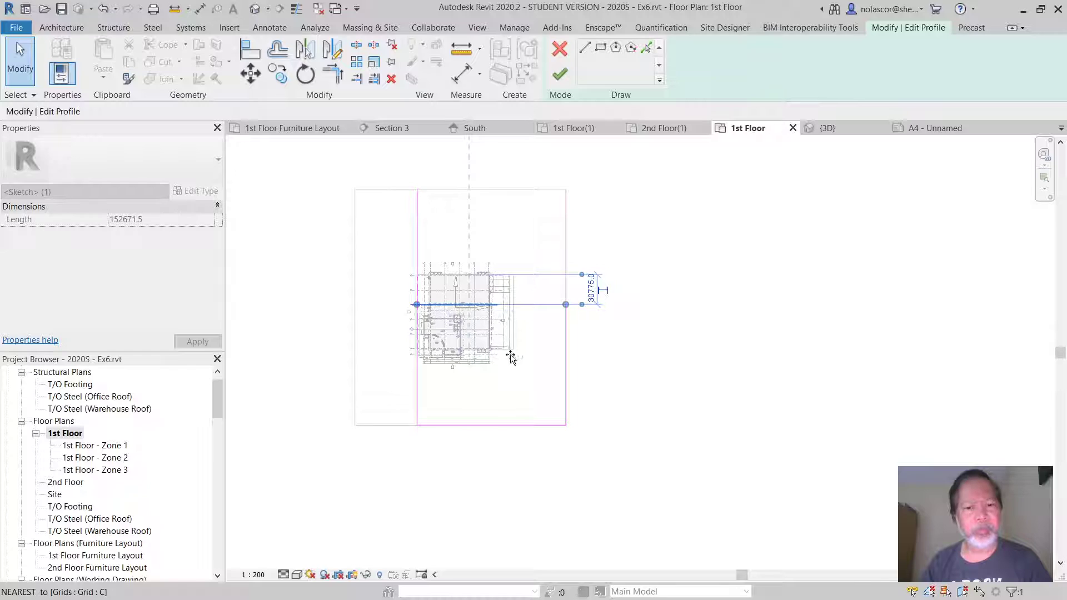
left_click(566, 355)
left_click_drag(557, 355, 469, 354)
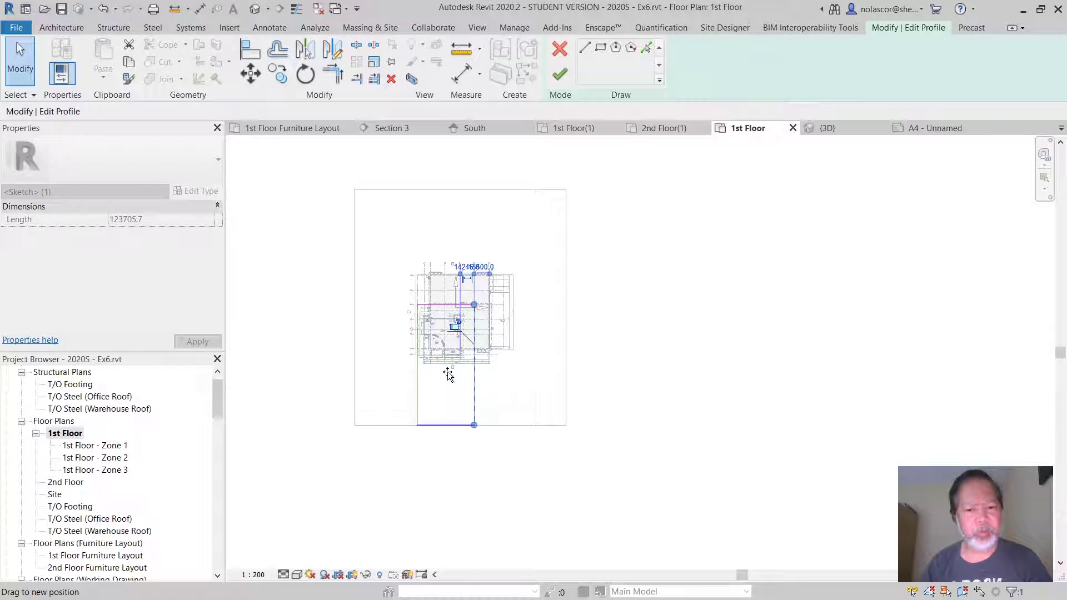
left_click_drag(445, 365, 451, 411)
scroll(444, 341, "up", 5)
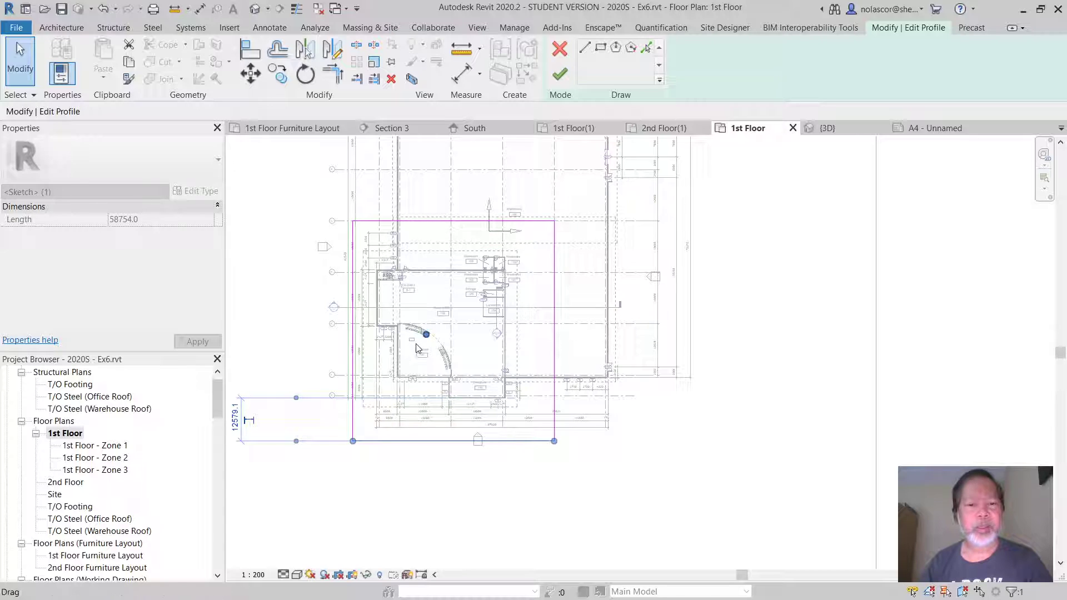
scroll(417, 345, "up", 2)
left_click(585, 47)
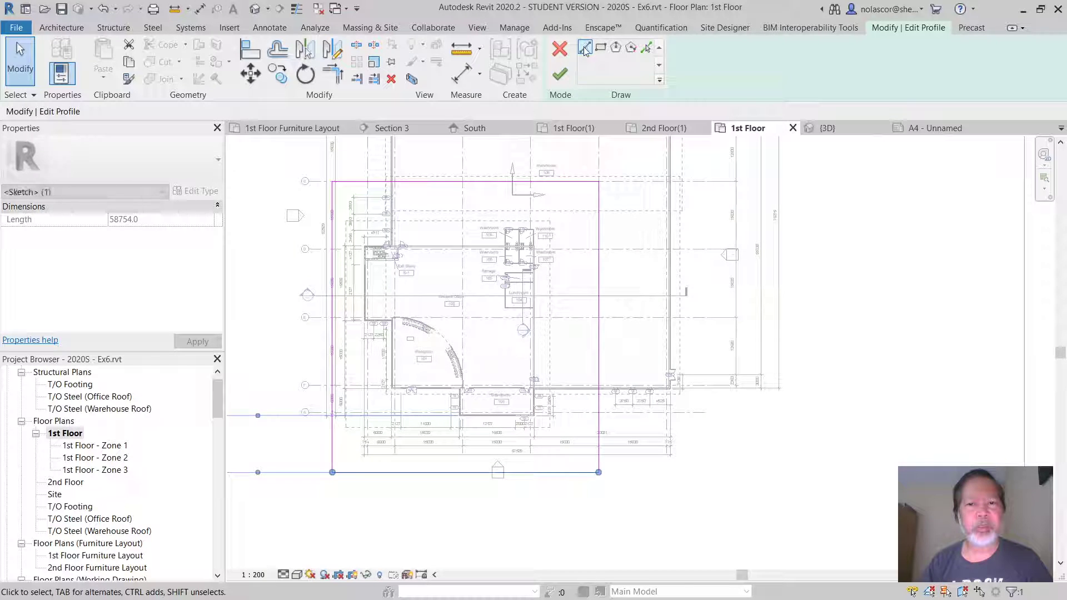
Sketch a stepped notch of new lines around the building's lower-left corner
left_click(332, 337)
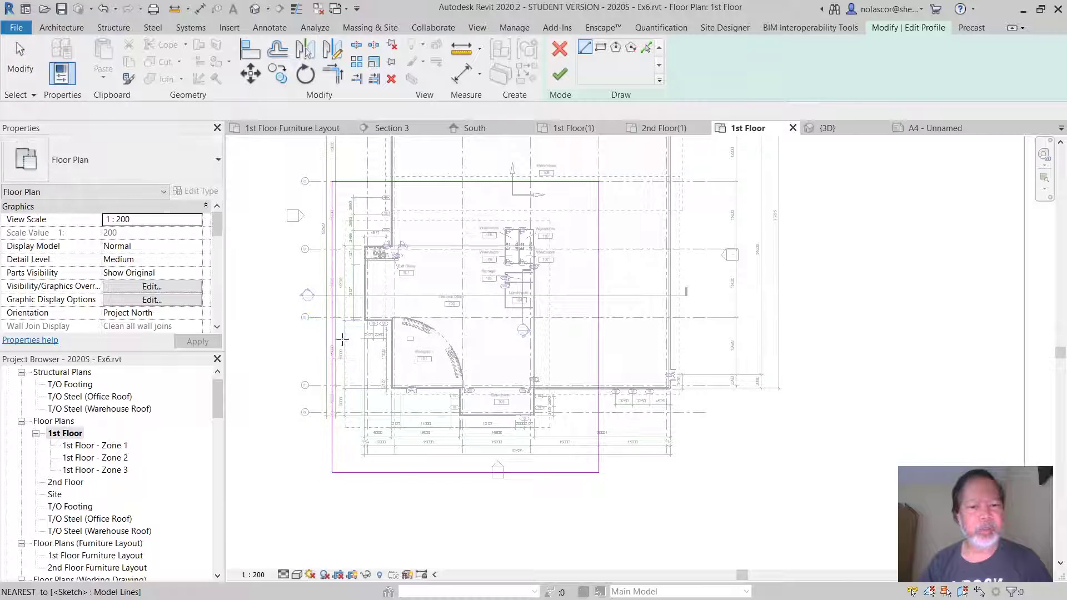
left_click(372, 338)
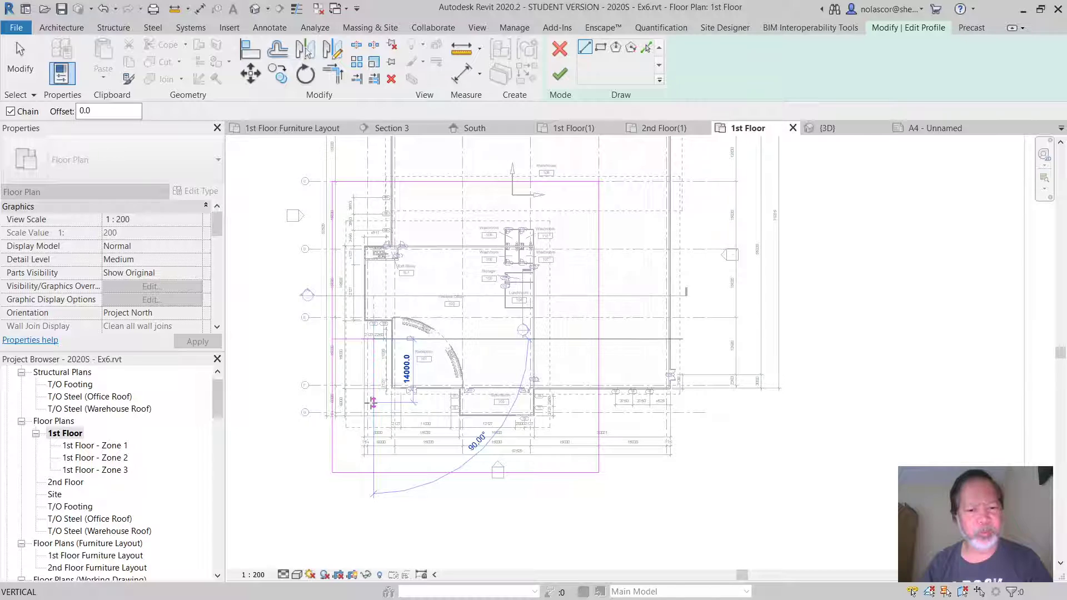
left_click(373, 401)
left_click(436, 407)
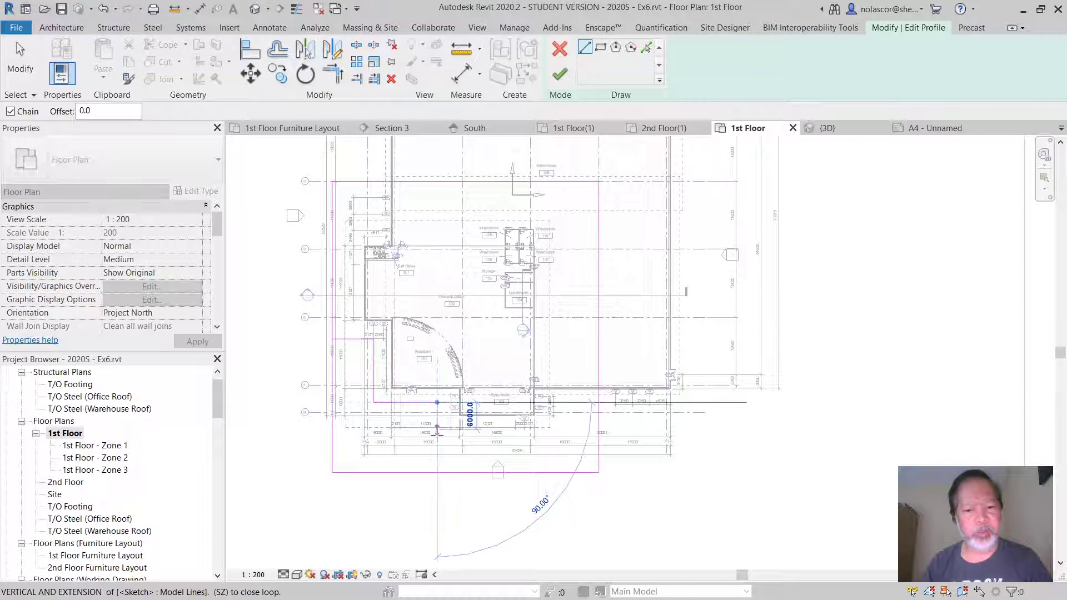
left_click(436, 472)
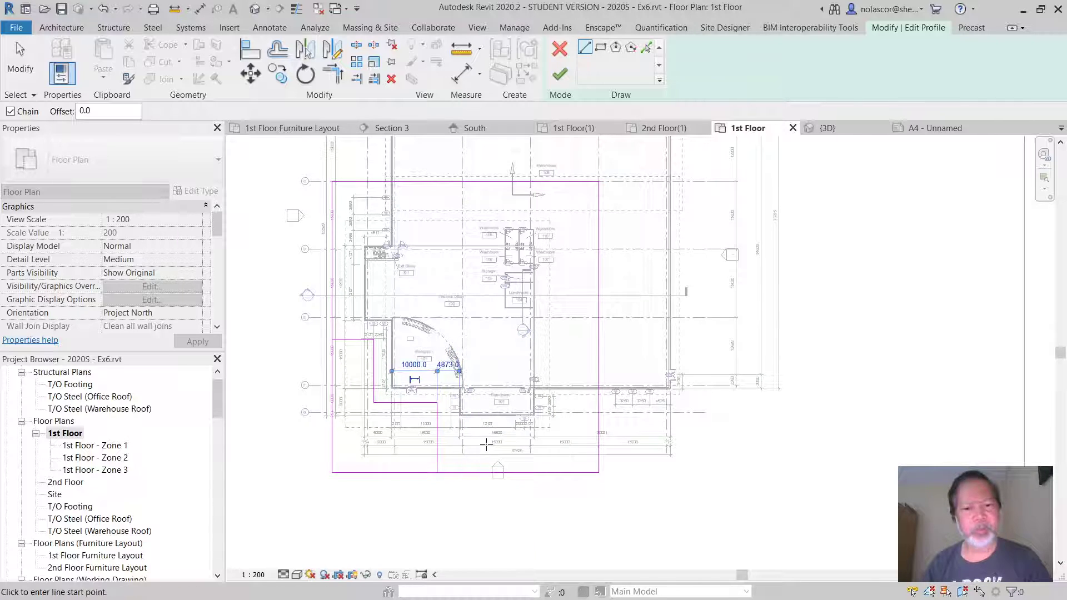
key("Escape")
Trim the left and bottom crop edges into clean corners with the notch lines
left_click(334, 77)
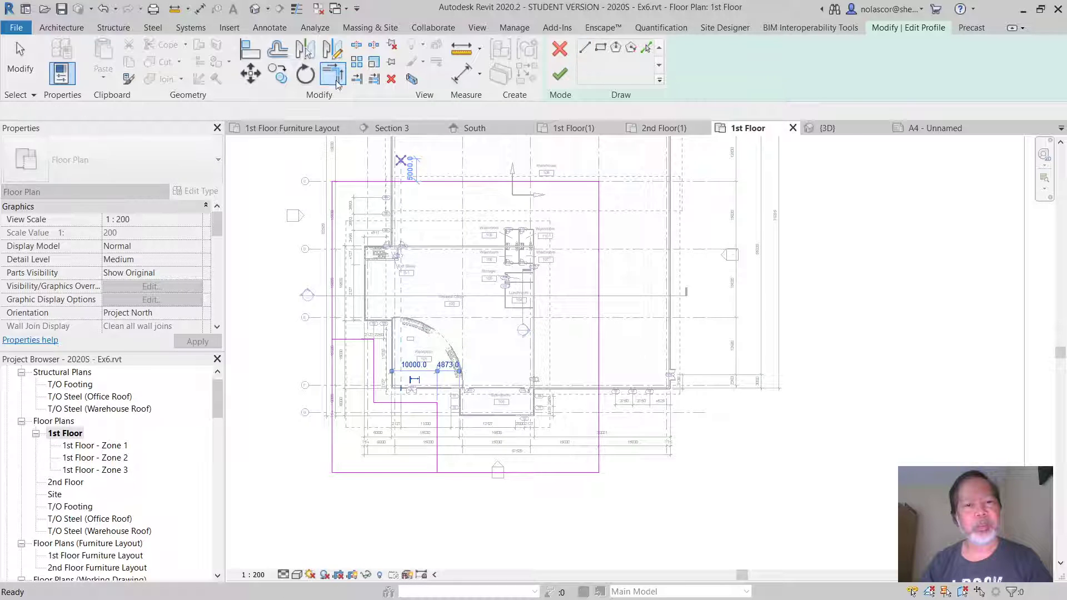
left_click(343, 339)
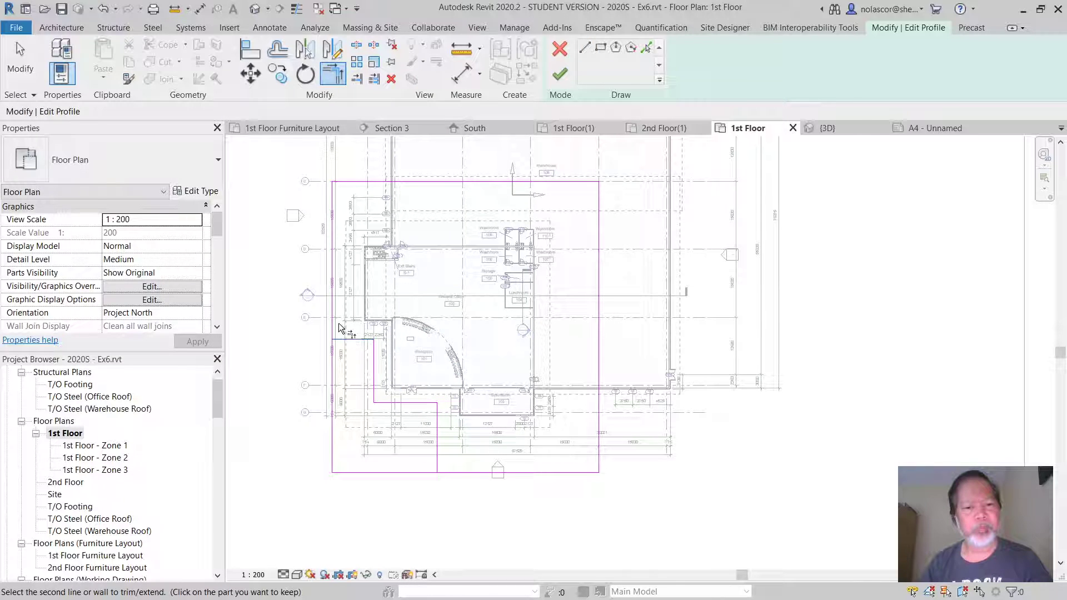
left_click(352, 343)
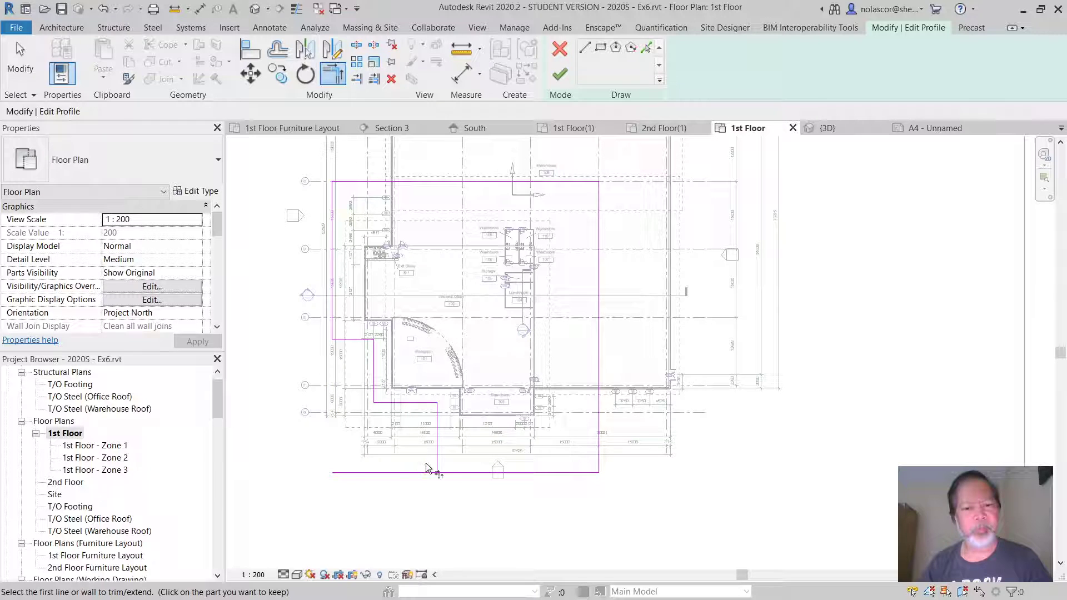
left_click(457, 472)
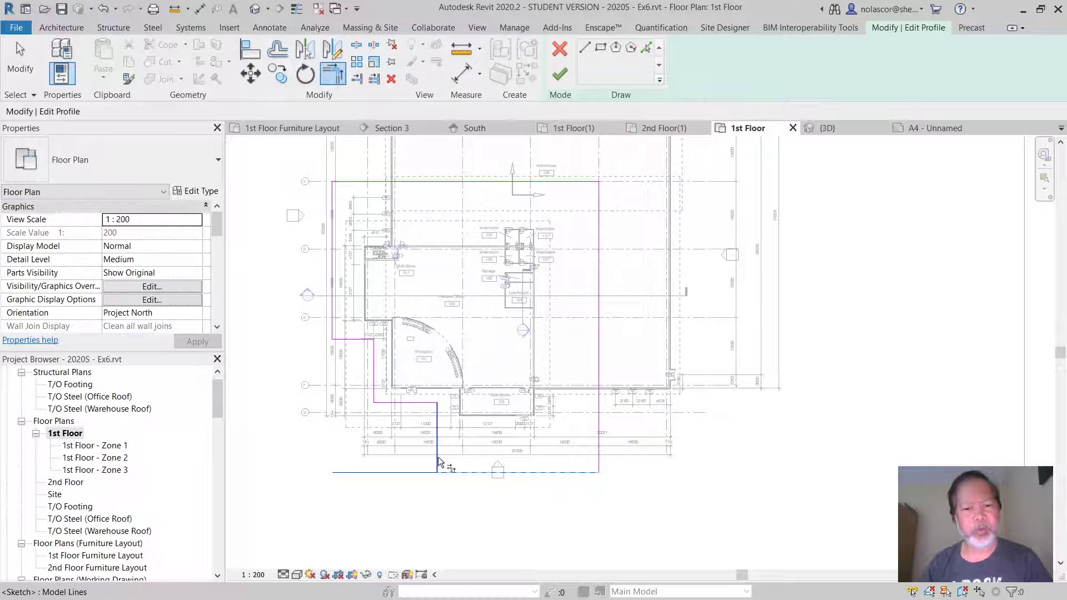
left_click(472, 448)
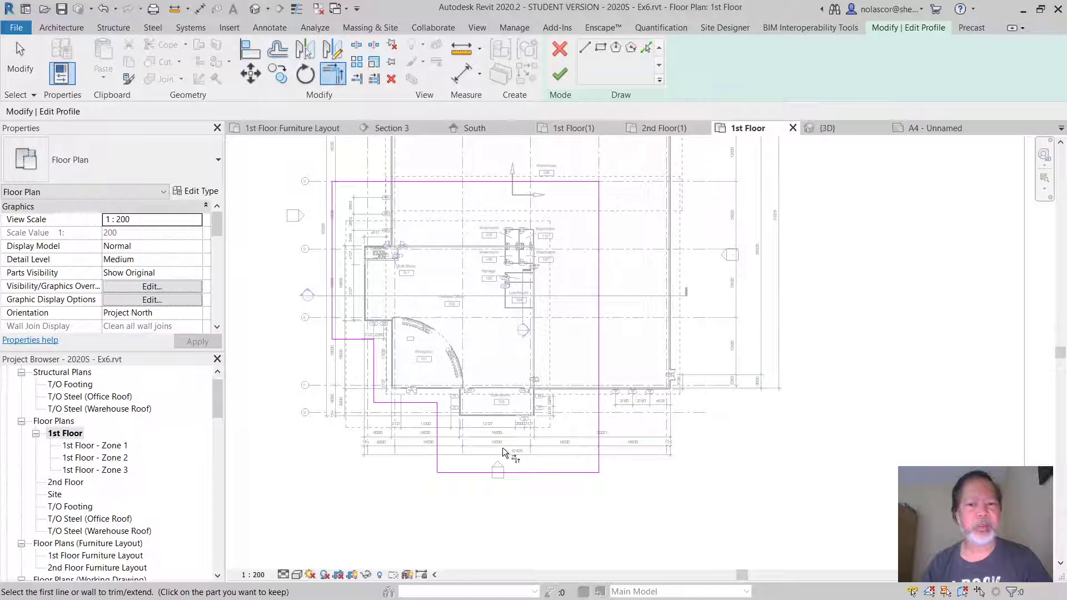
Start moving the bottom sketch line, then cancel and return to Modify
left_click(250, 74)
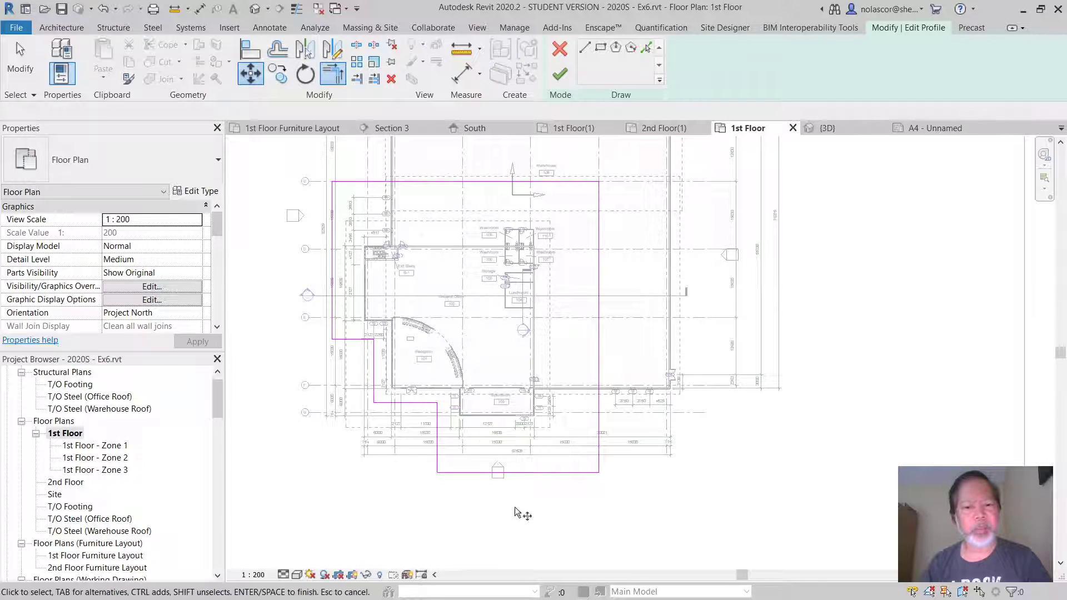
left_click(534, 470)
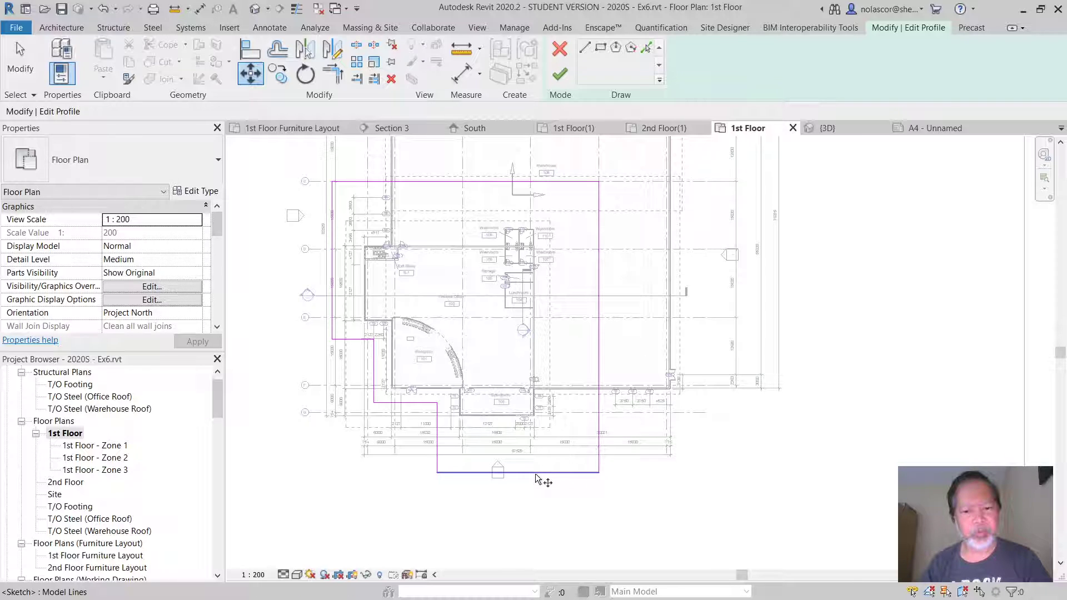
key("Escape")
key("Escape")
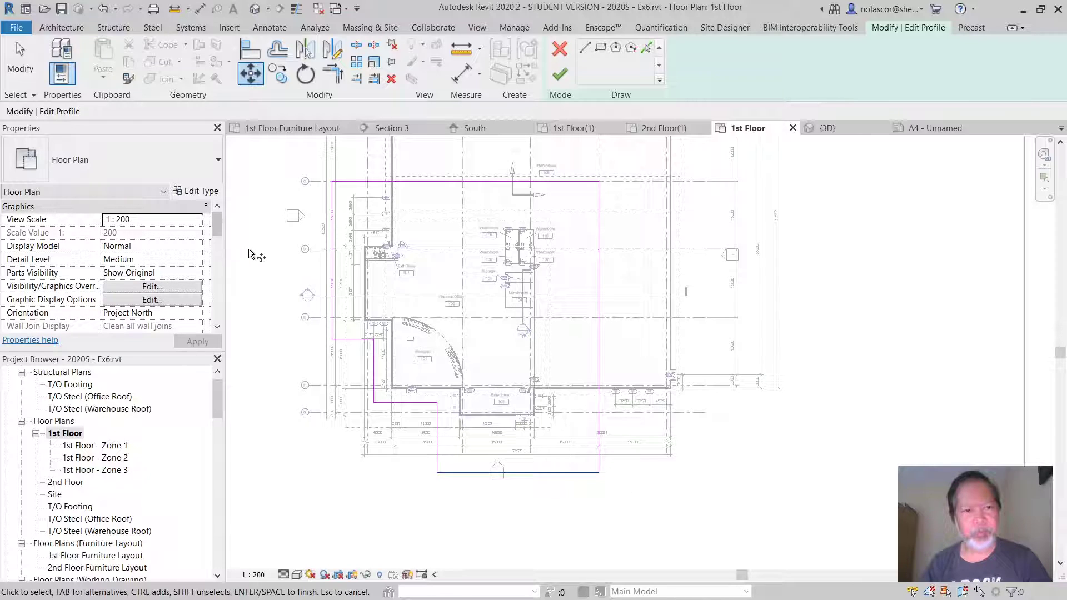
left_click(21, 63)
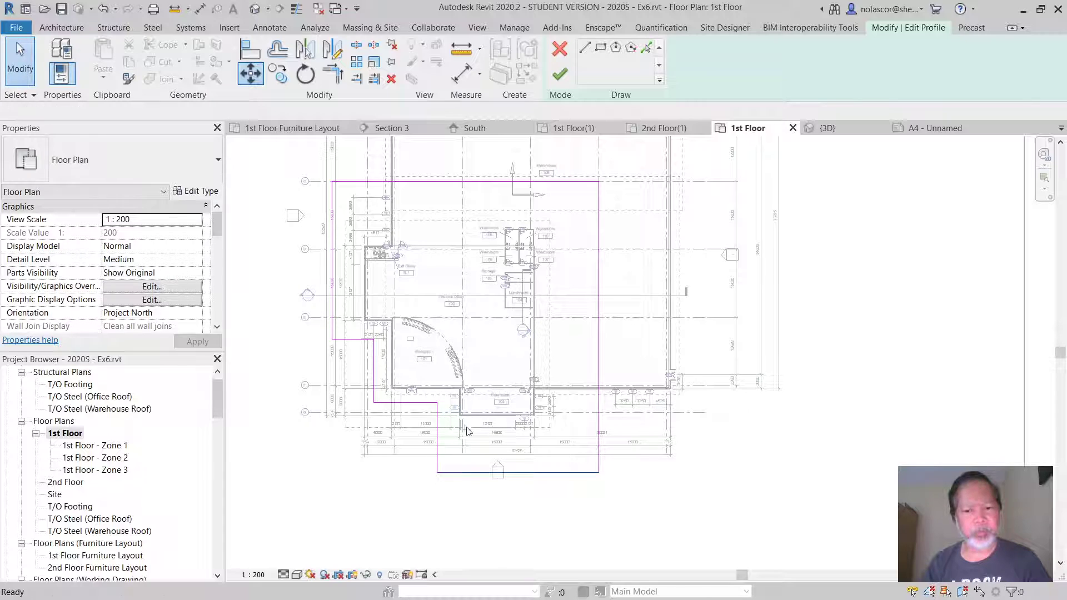
Pull the bottom edge up, top edge down and right edge left to the walls, then finish the edit
left_click(512, 470)
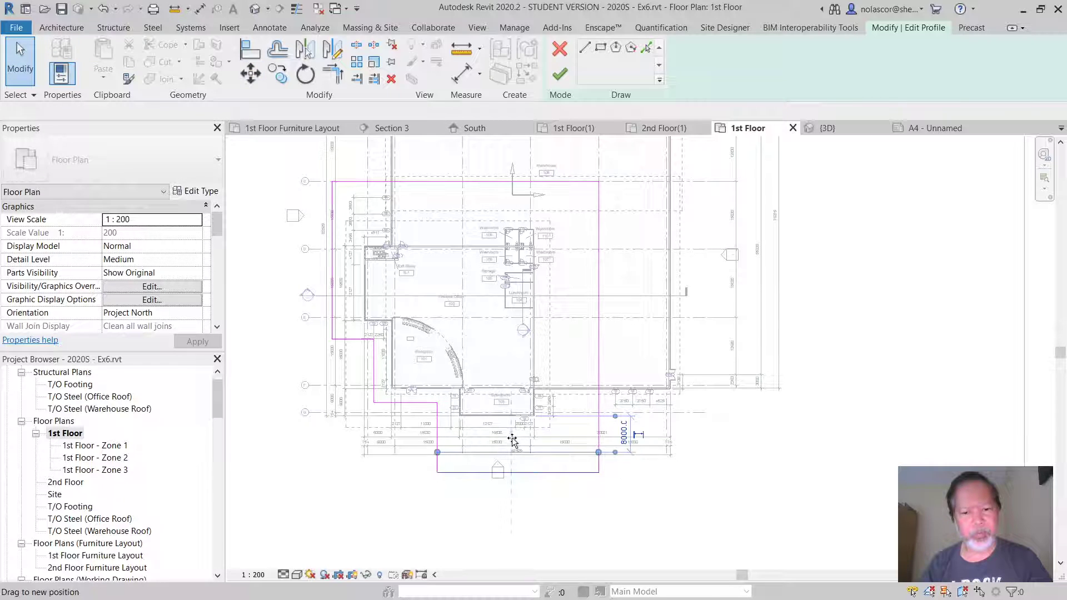
left_click_drag(561, 497, 566, 502)
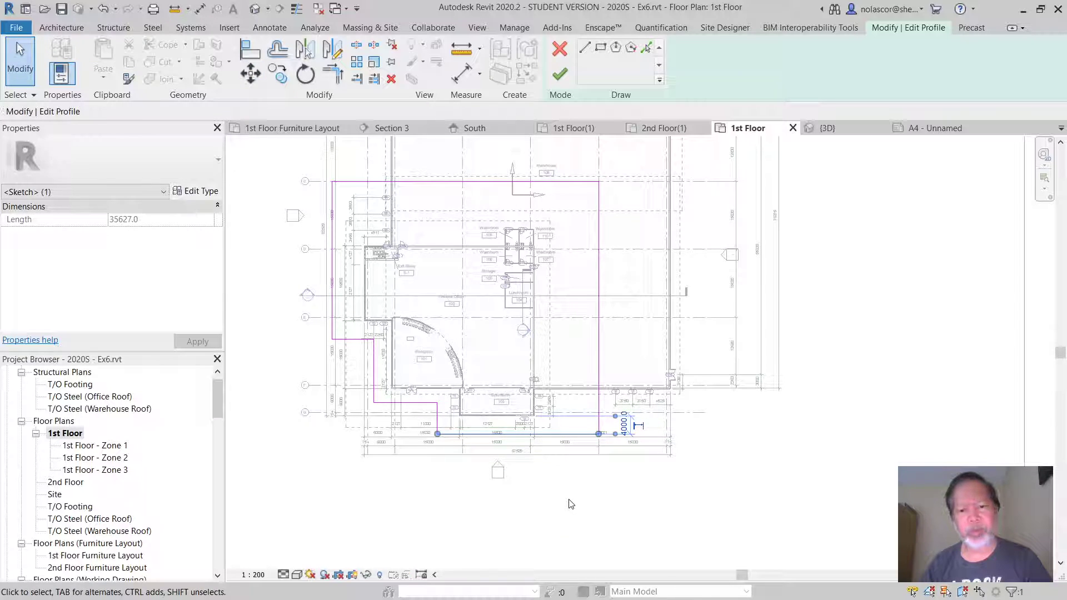
left_click(567, 505)
scroll(644, 508, "down", 1)
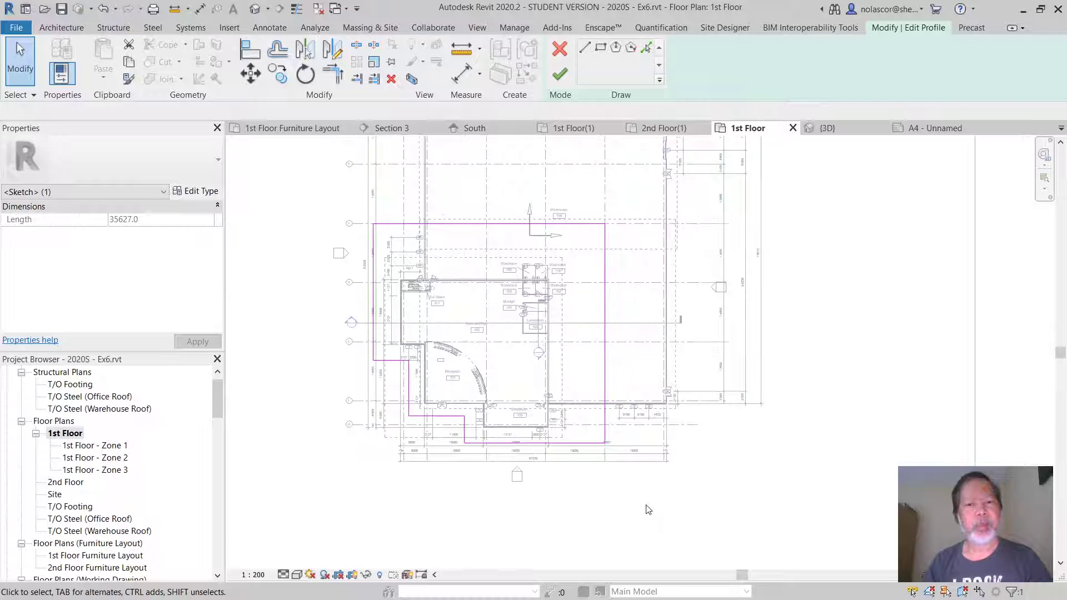
left_click(492, 225)
left_click_drag(493, 230, 493, 264)
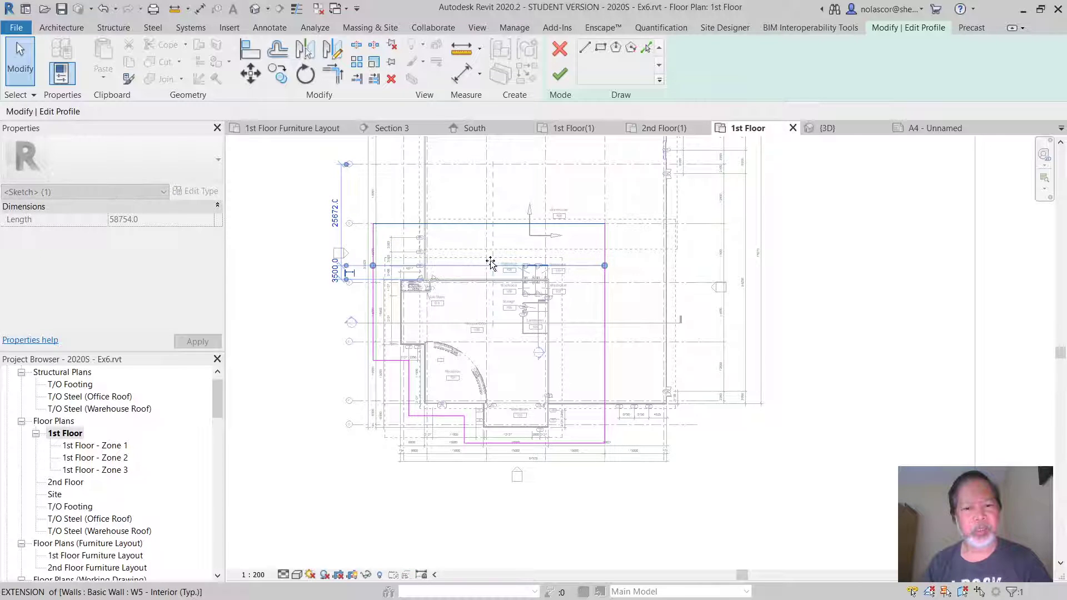
left_click_drag(605, 358, 571, 361)
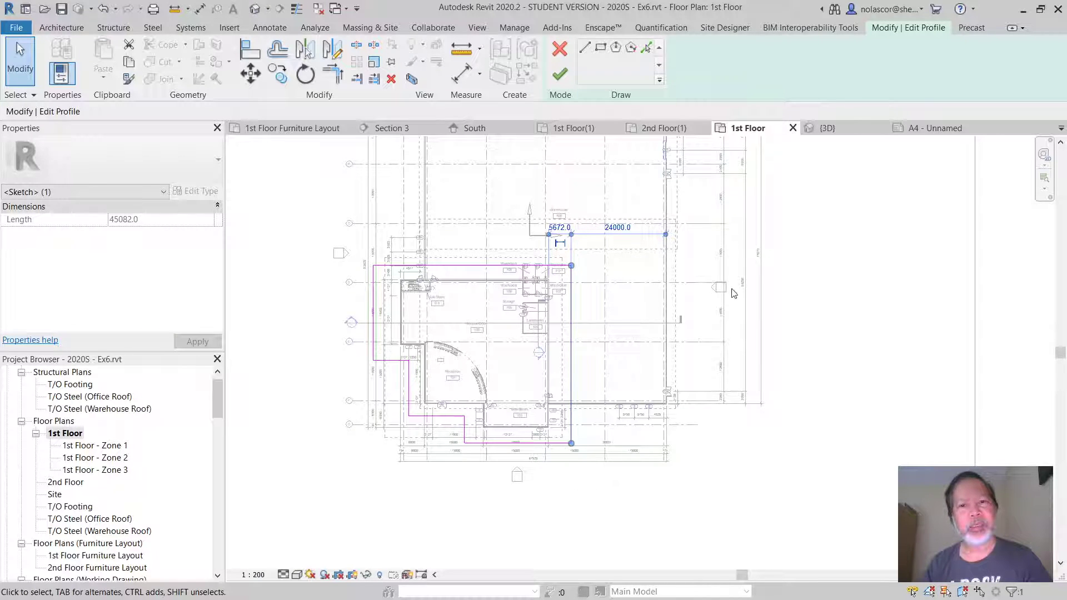
left_click(560, 73)
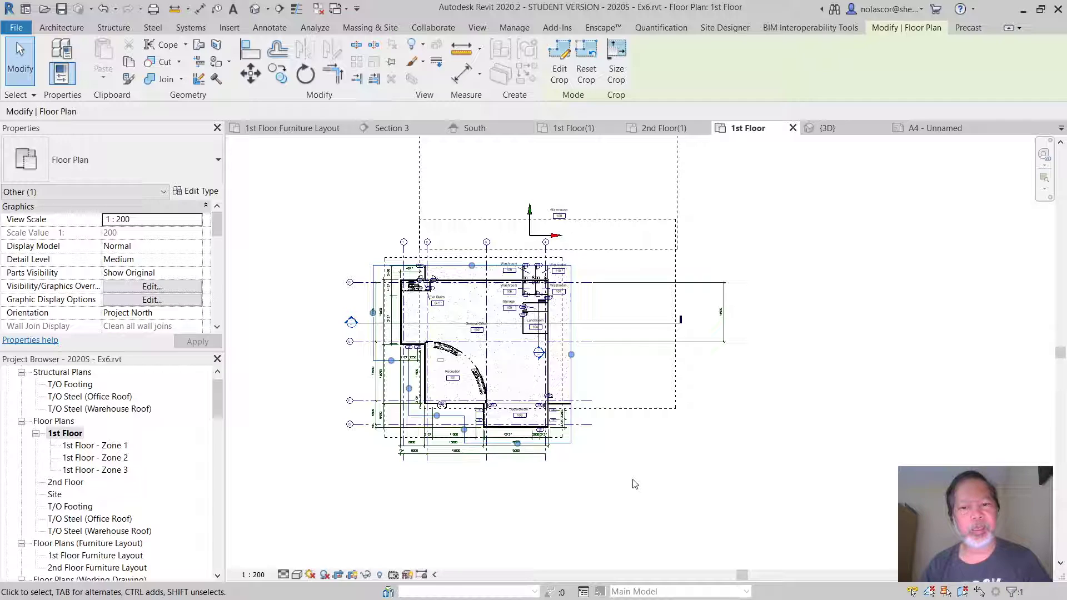
Zoom out and tick Annotation Crop under Extents in the plan's Properties
scroll(635, 484, "down", 1)
scroll(634, 484, "down", 1)
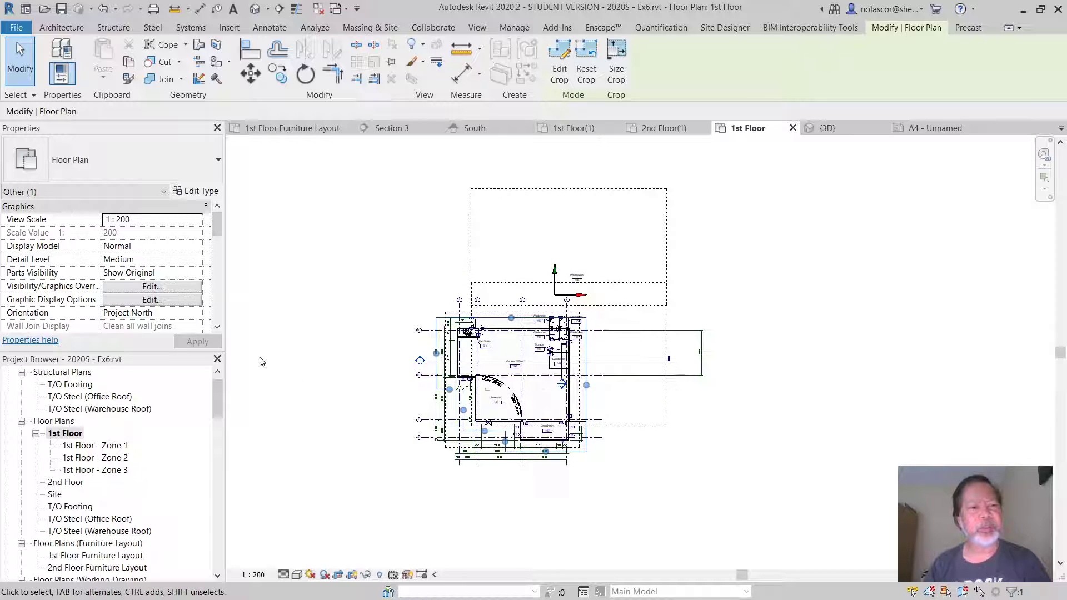
left_click_drag(216, 226, 218, 278)
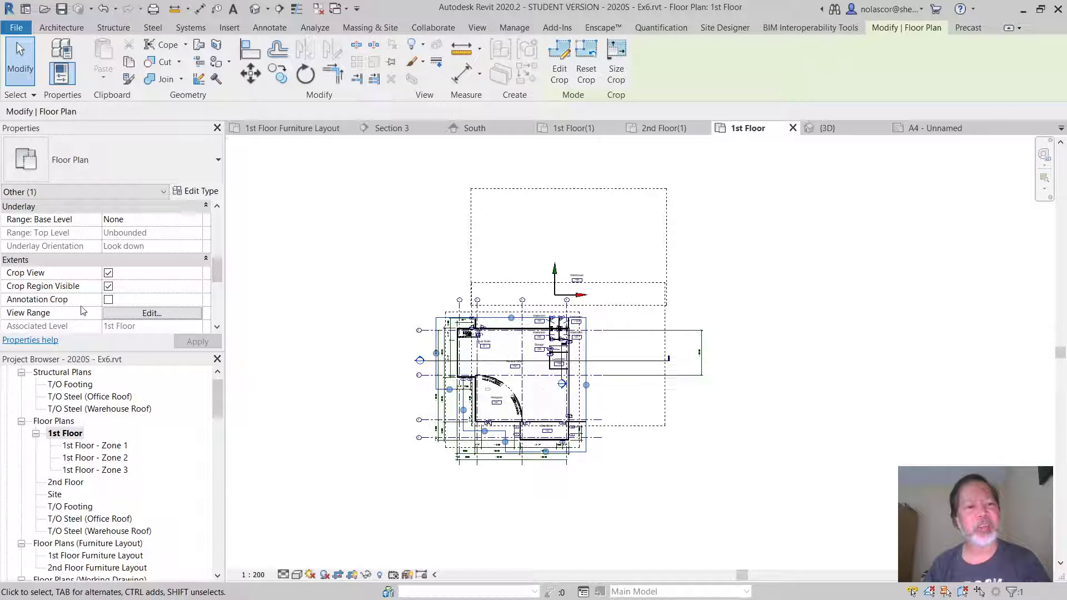
left_click(108, 300)
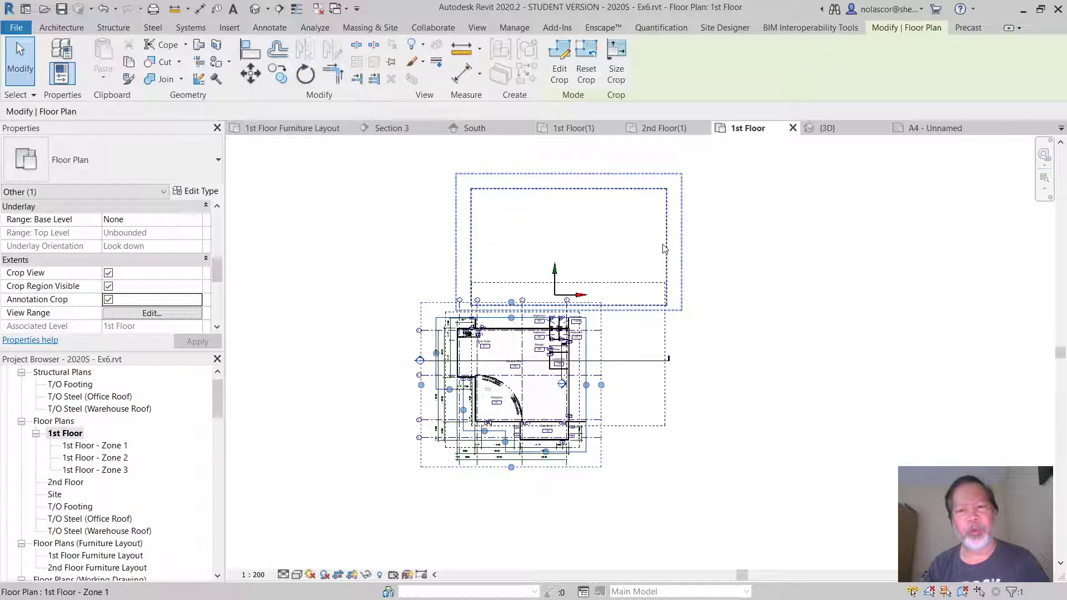
Hide the Zone 1 and Zone 2 crop boundaries in view, then open the section line's context menu
left_click(664, 248)
right_click(665, 248)
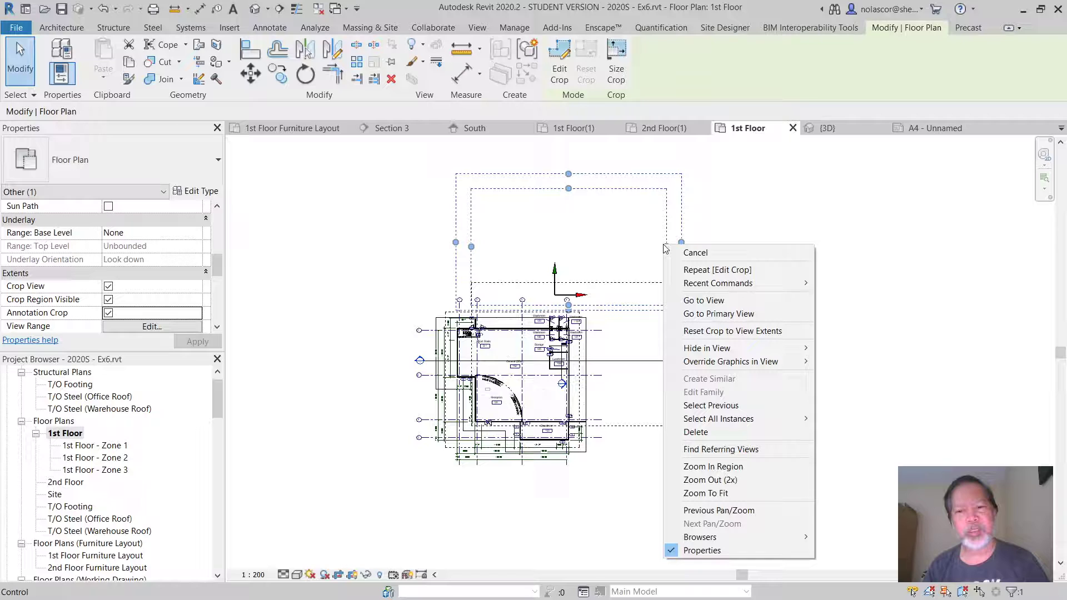
mouse_move(755, 355)
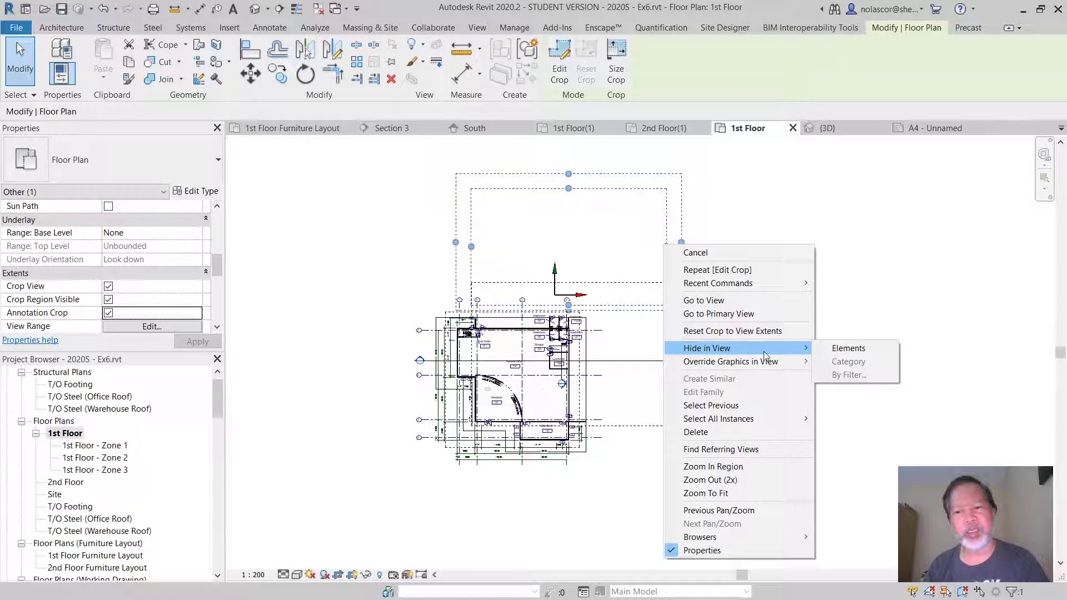
left_click(845, 348)
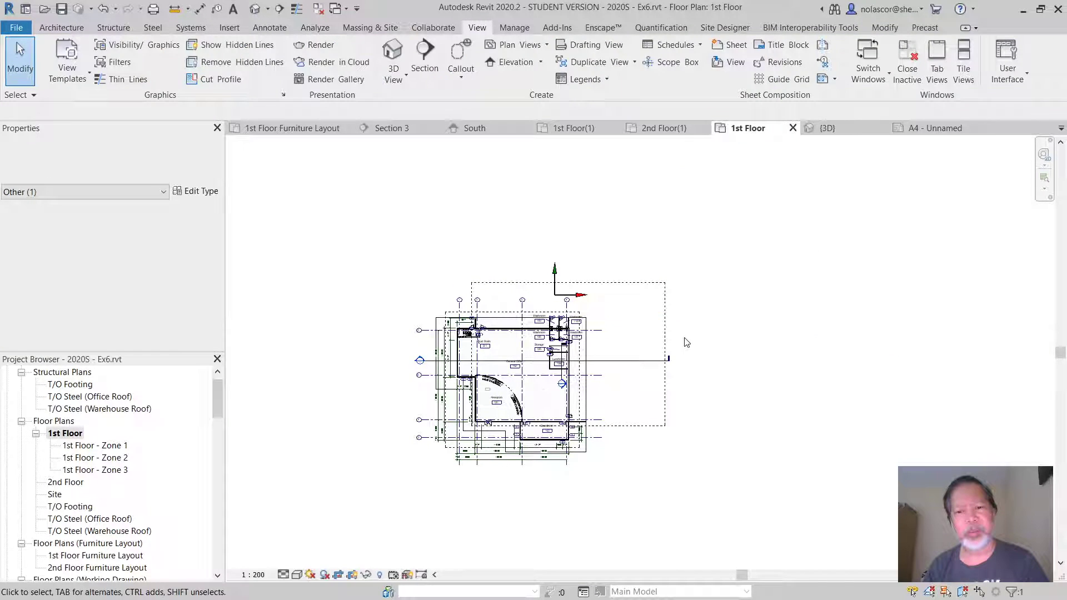
right_click(668, 337)
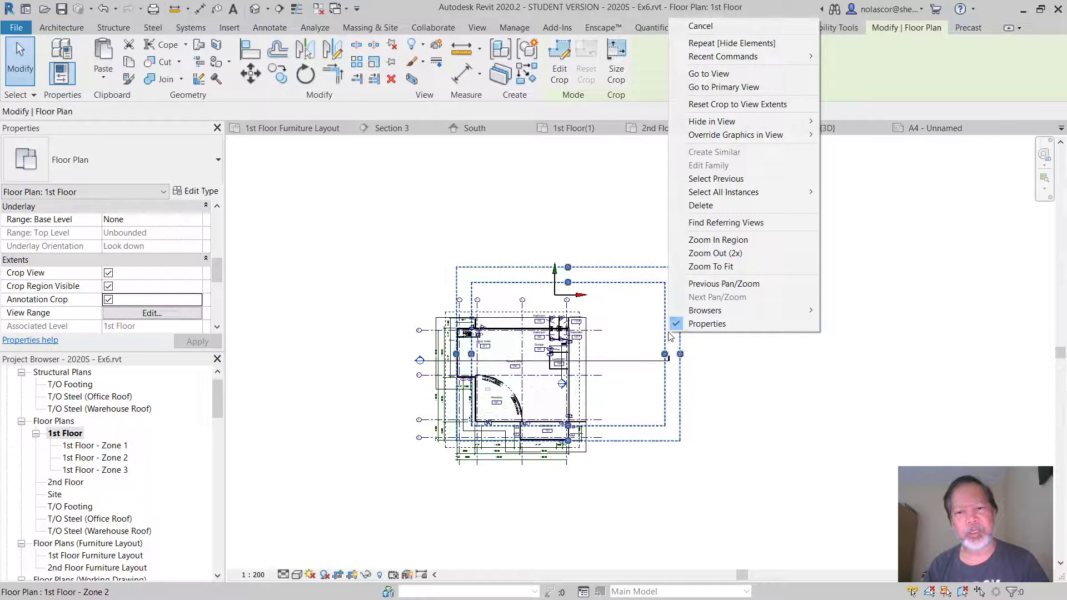
mouse_move(760, 123)
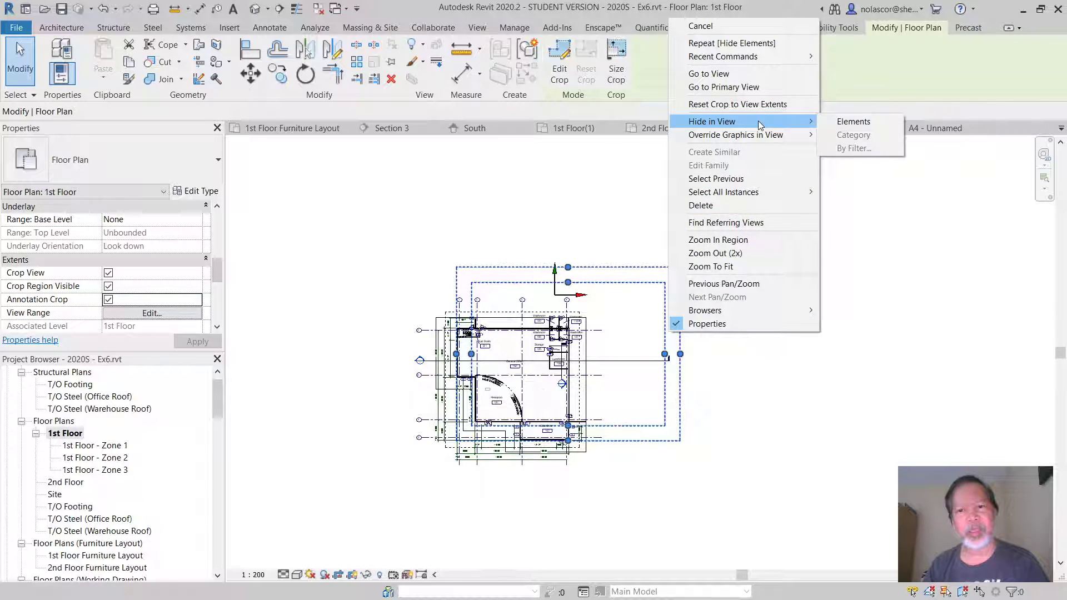
left_click(853, 121)
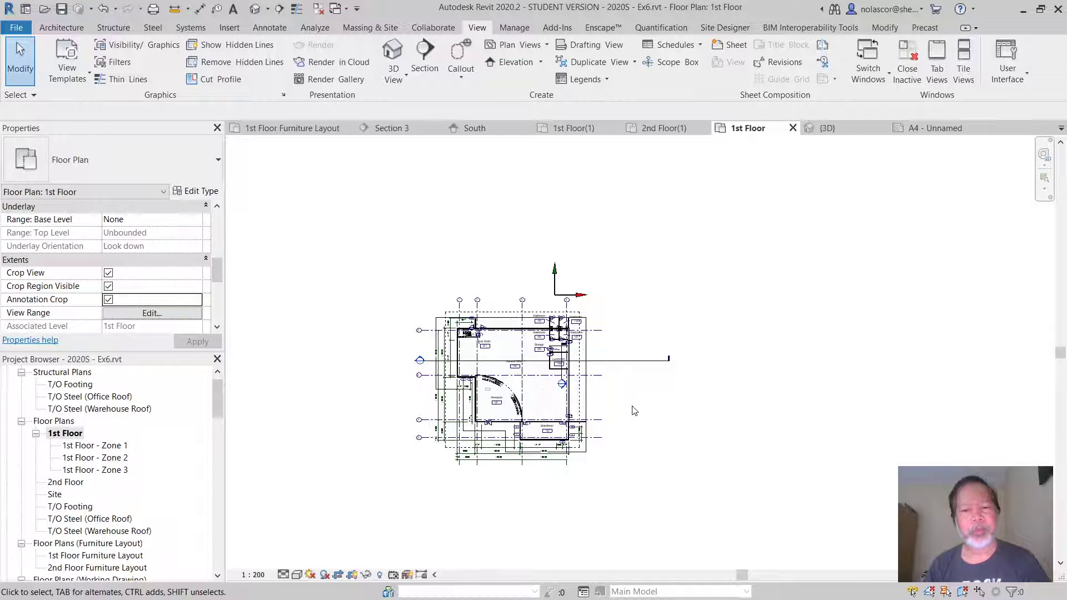
scroll(636, 414, "up", 3)
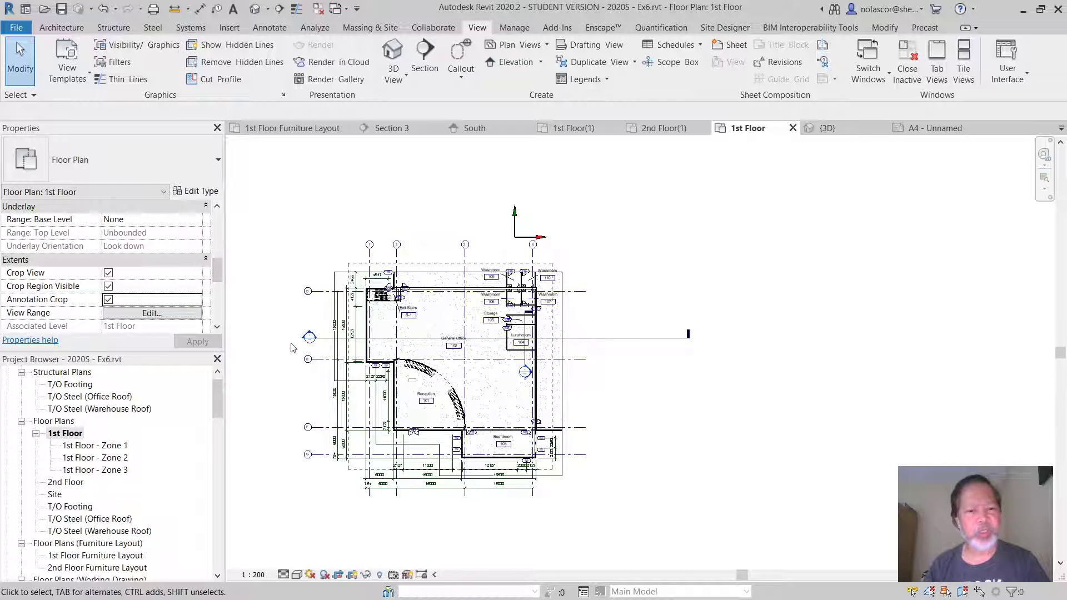
right_click(601, 340)
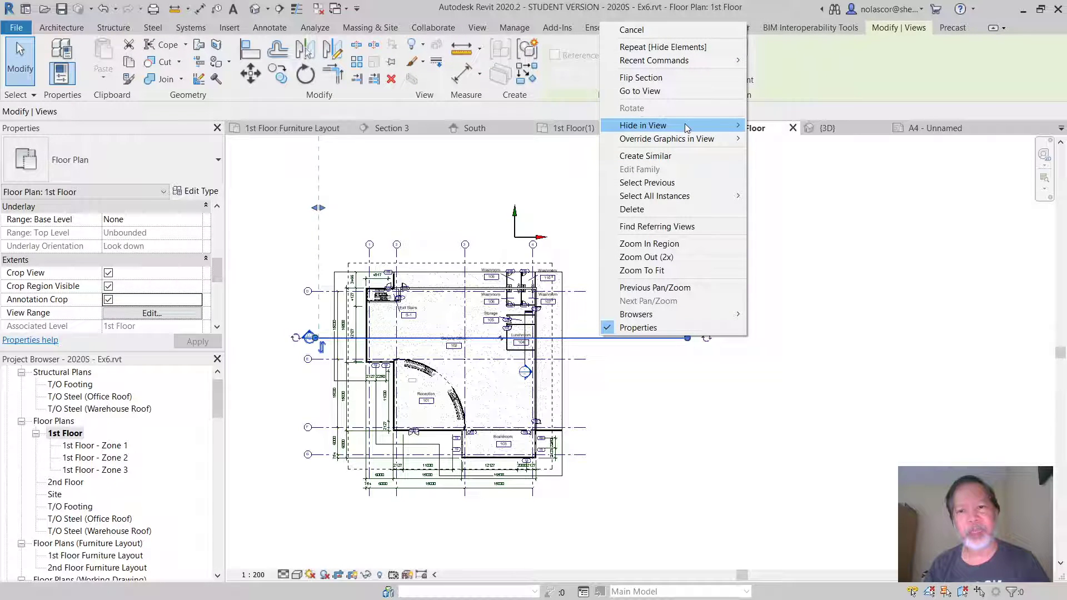